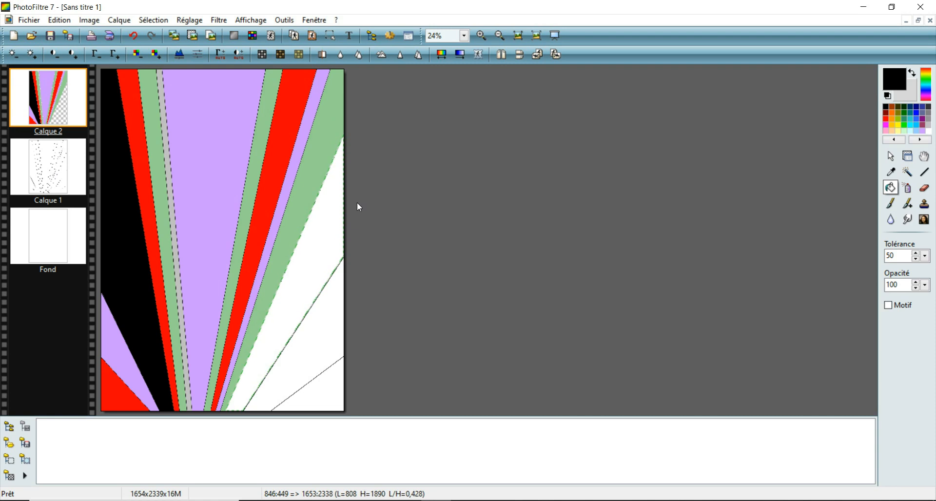
- Fill the selected diagonal band on Calque 2 black, and fill the adjacent region below it lavender after selecting its outline on Calque 1
left_click(323, 215)
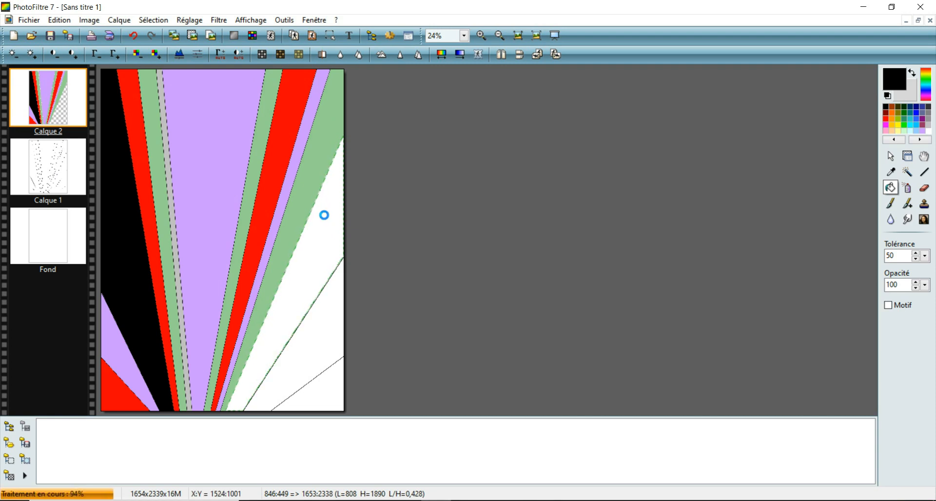
left_click(47, 181)
left_click(907, 172)
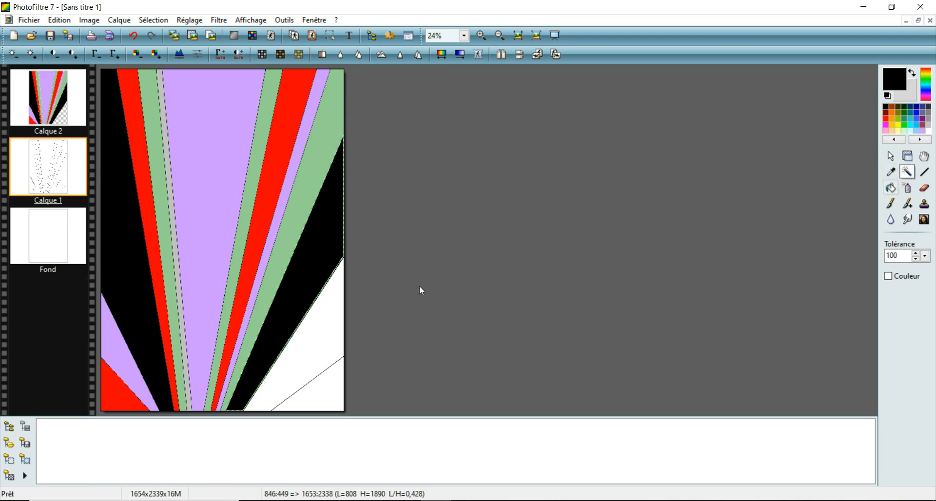
left_click(327, 328)
left_click(69, 103)
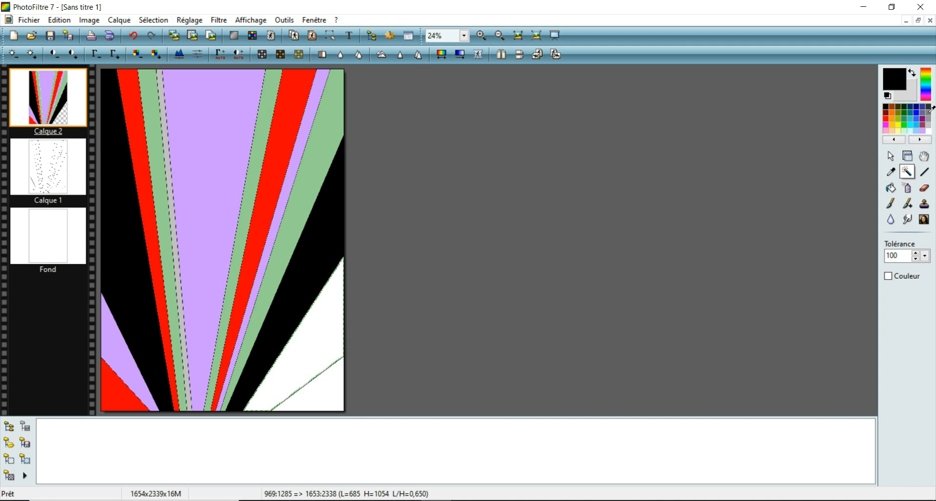
left_click(923, 131)
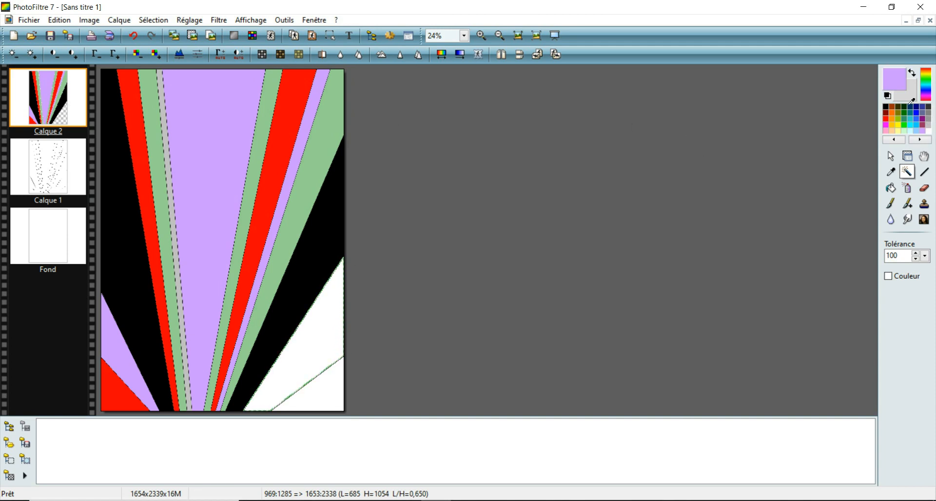
left_click(891, 188)
left_click(326, 322)
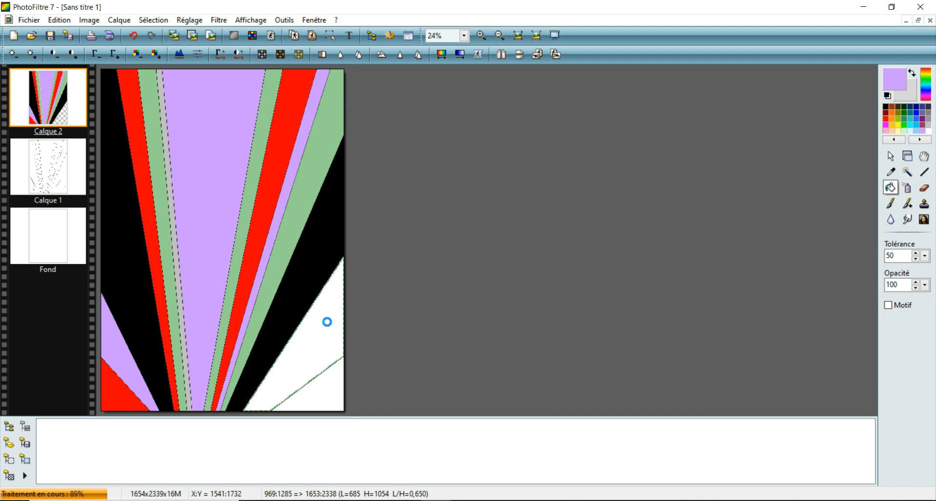
- Select the remaining white lower-right corner on Calque 1, fill it black on Calque 2, and clear the selection
left_click(67, 181)
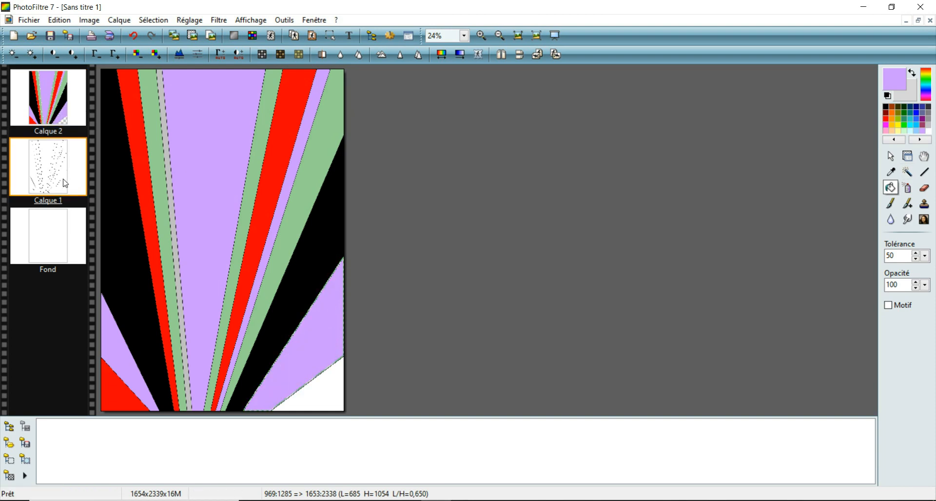
left_click(907, 172)
left_click(327, 385)
left_click(56, 98)
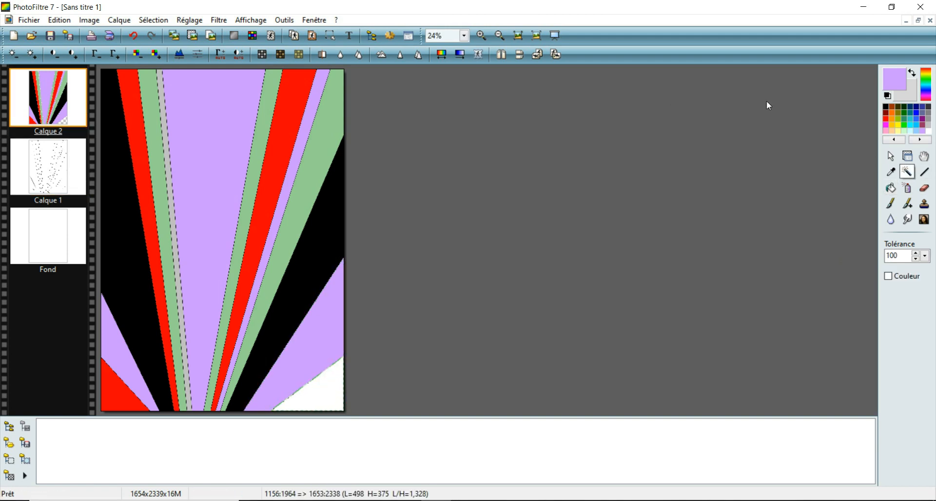
left_click(886, 107)
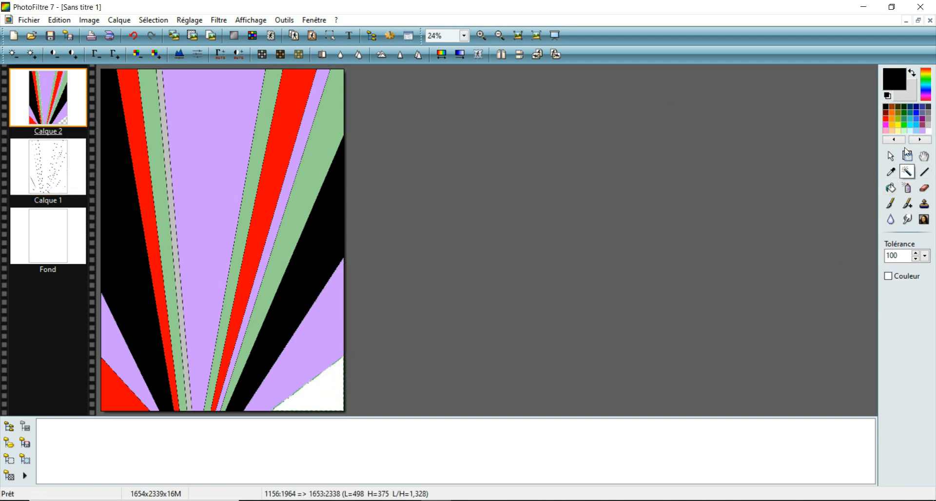
left_click(893, 187)
left_click(331, 385)
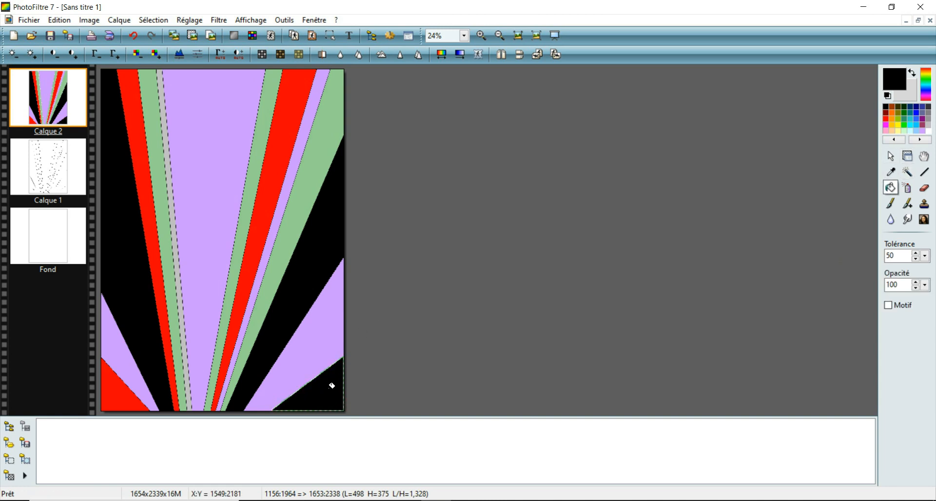
key("ctrl+d")
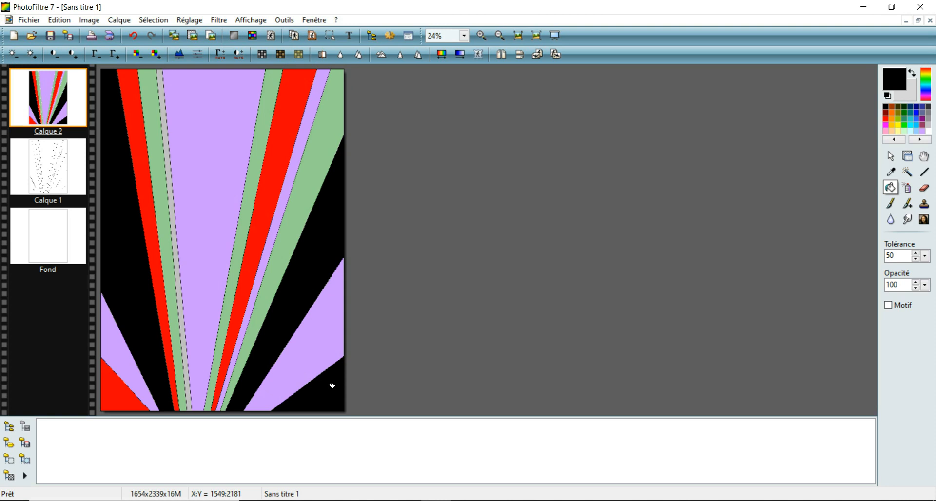
- Hide the line layer Calque 1 and preview the coloured composition in full screen
left_click(49, 158)
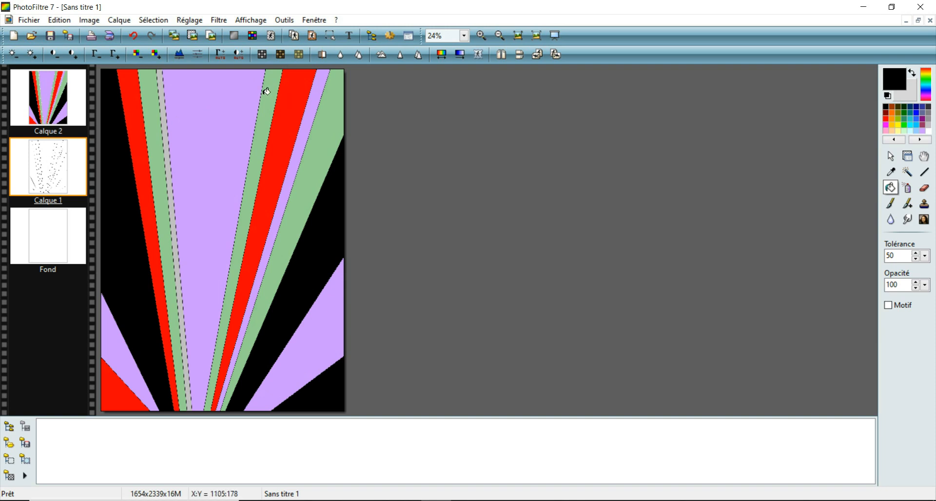
right_click(59, 157)
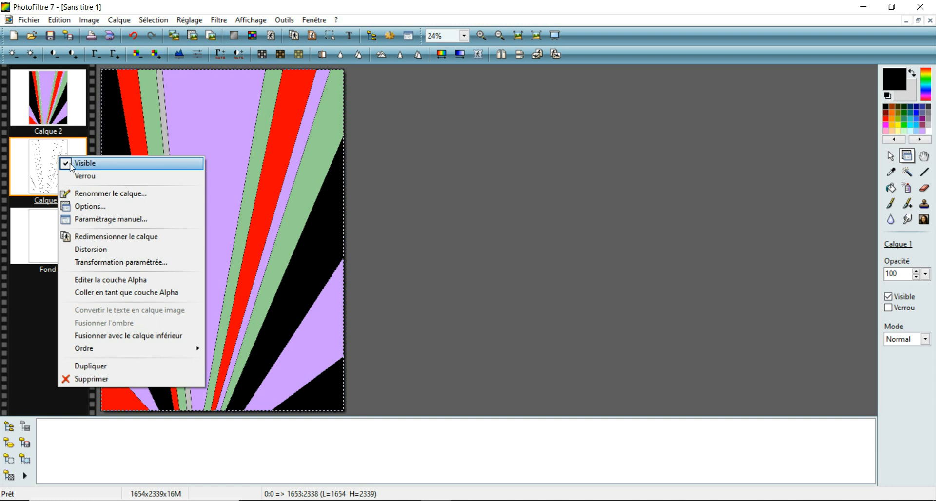
left_click(72, 164)
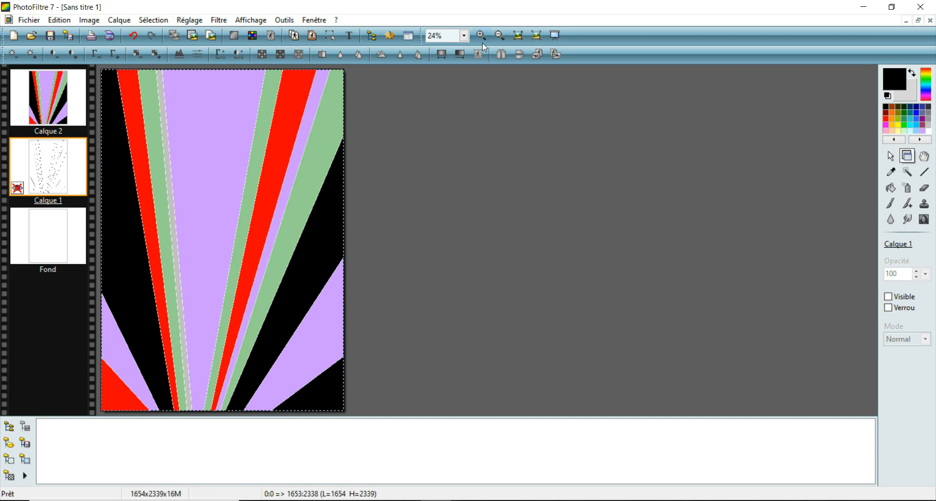
left_click(557, 37)
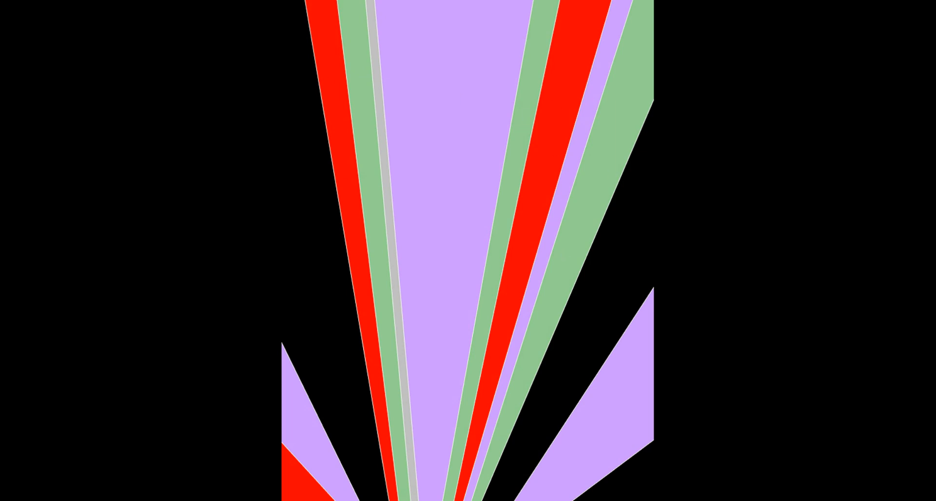
key("Escape")
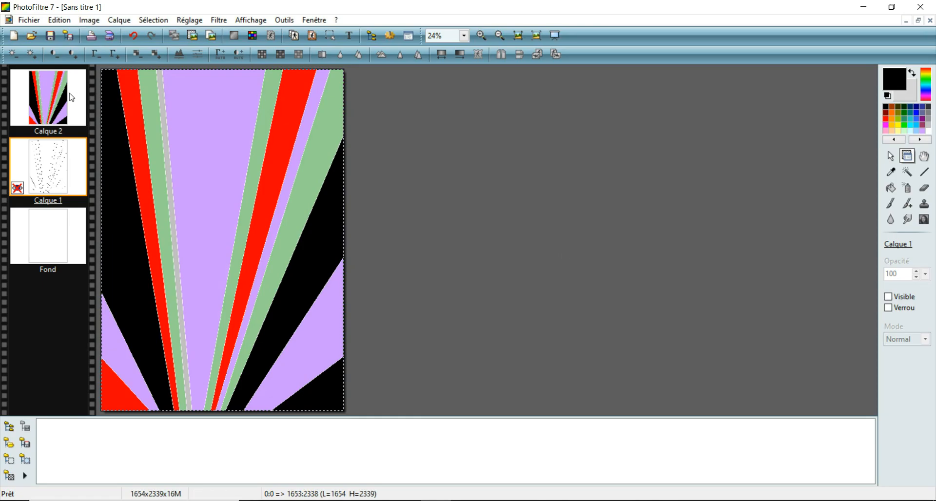
- Make Calque 2 the active layer and open the image visage copie from the Sujet 4 Secondes folder
left_click(71, 97)
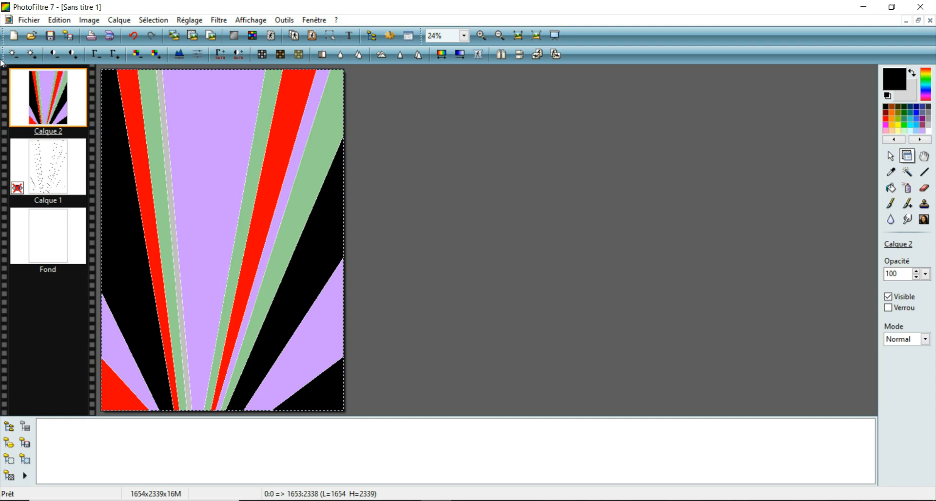
left_click(32, 20)
left_click(37, 45)
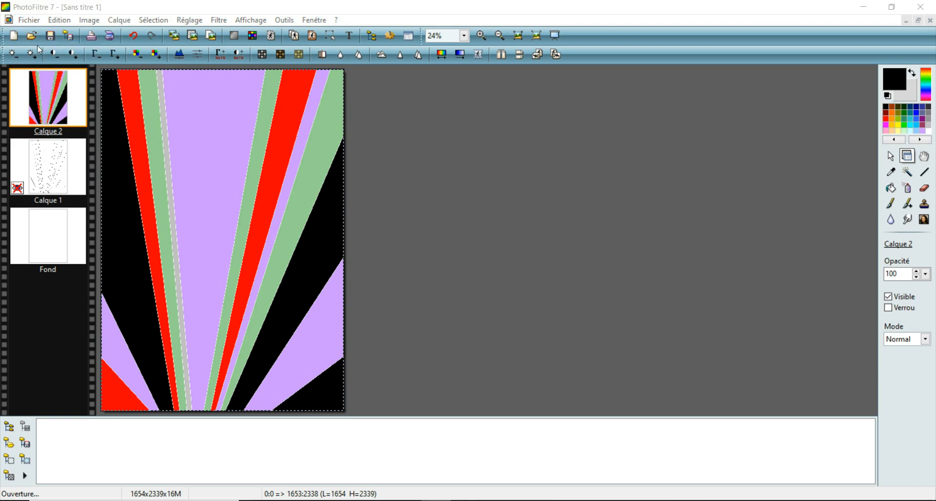
left_click_drag(627, 180, 623, 256)
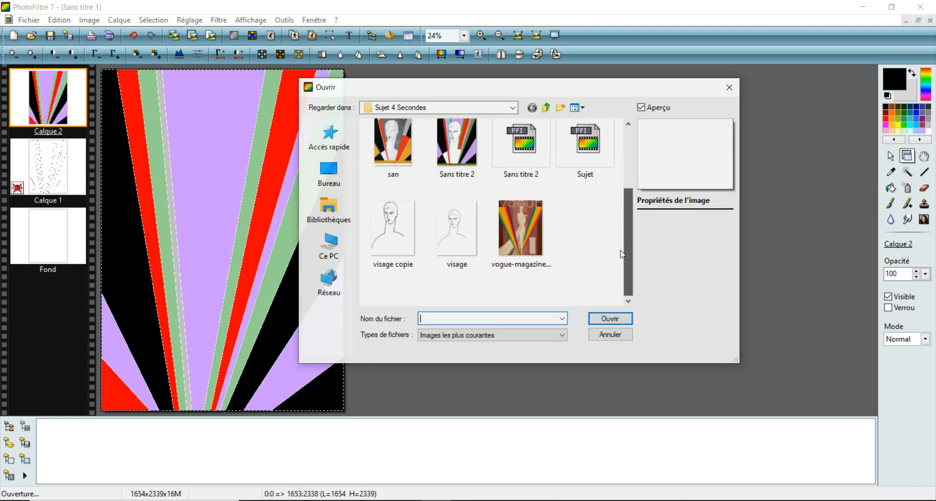
left_click(400, 220)
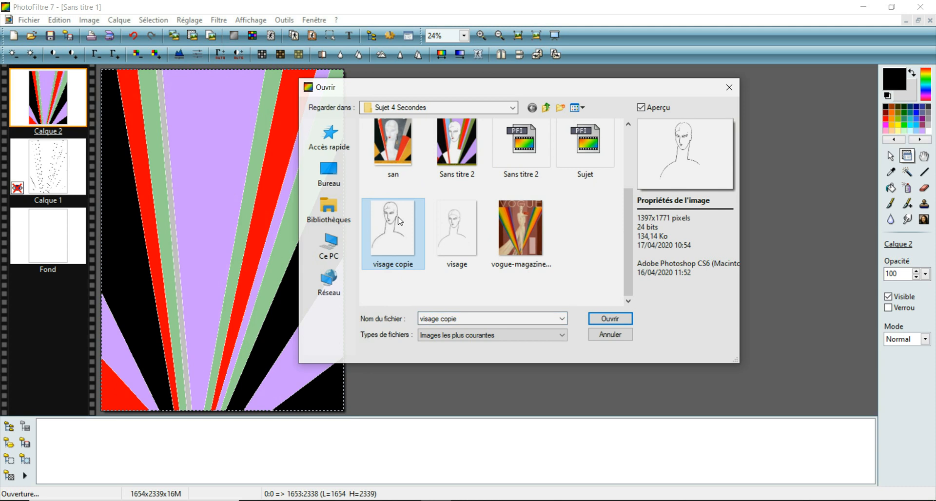
left_click(607, 320)
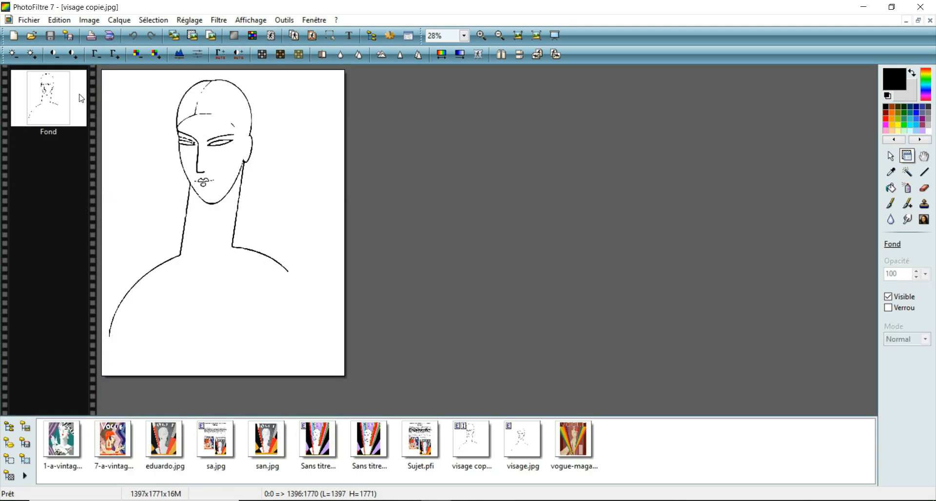
- Bring the face drawing from visage copie.jpg into Sans titre 1 as a new layer, closing the source image
right_click(169, 113)
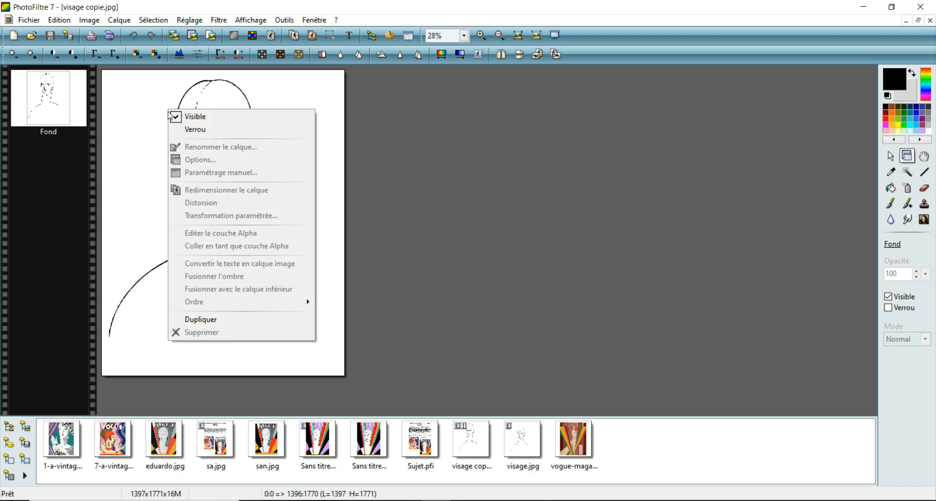
left_click(145, 147)
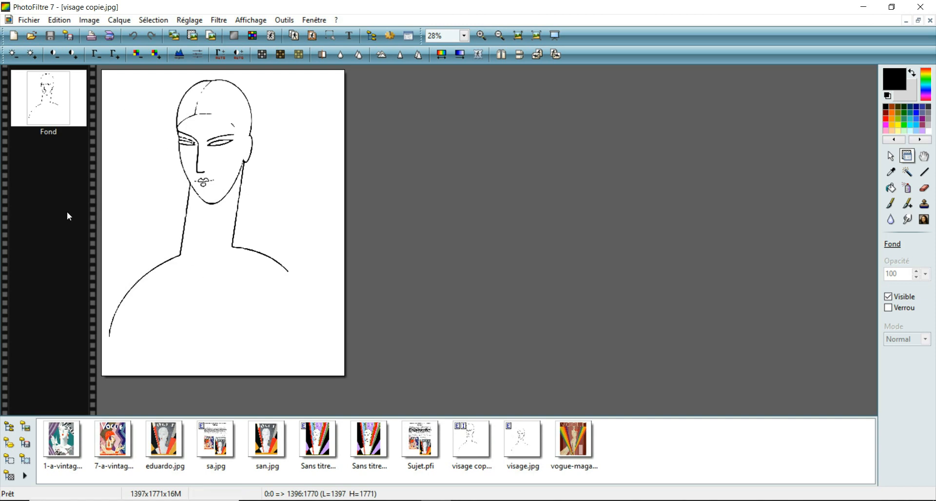
left_click(9, 22)
left_click(30, 31)
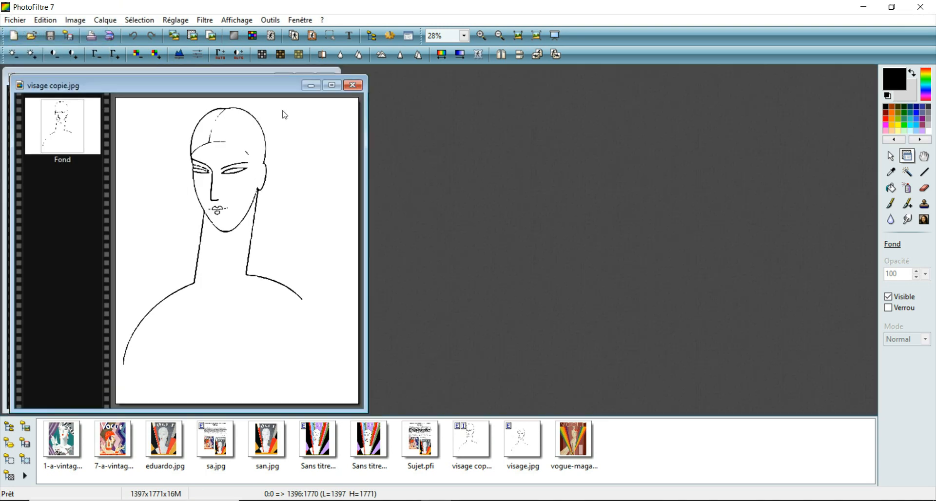
left_click(357, 87)
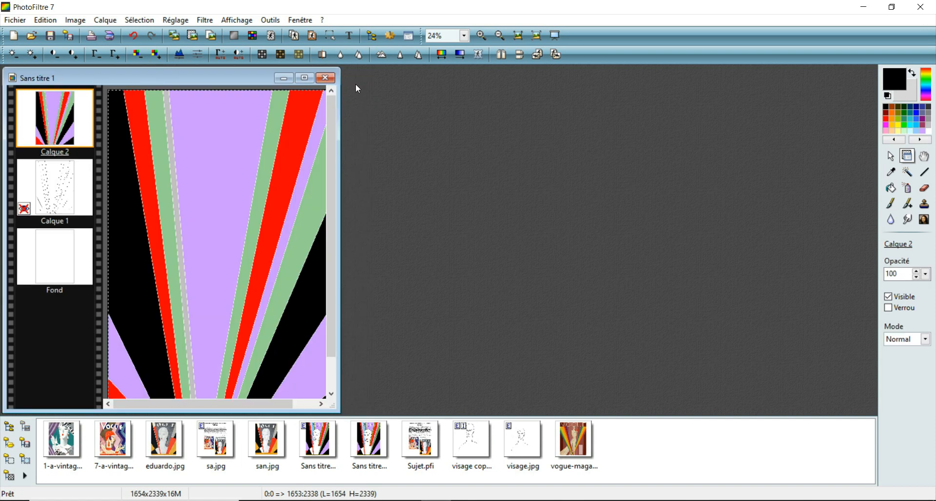
left_click(304, 78)
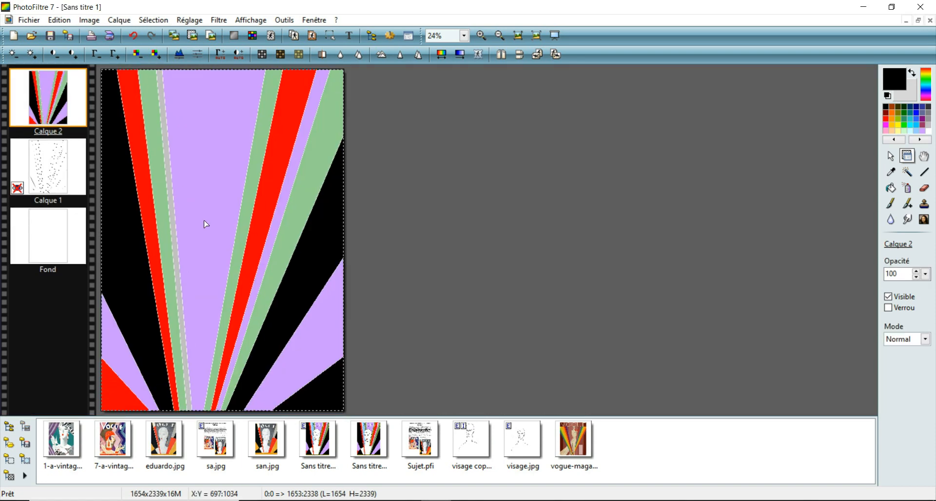
key("ctrl+v")
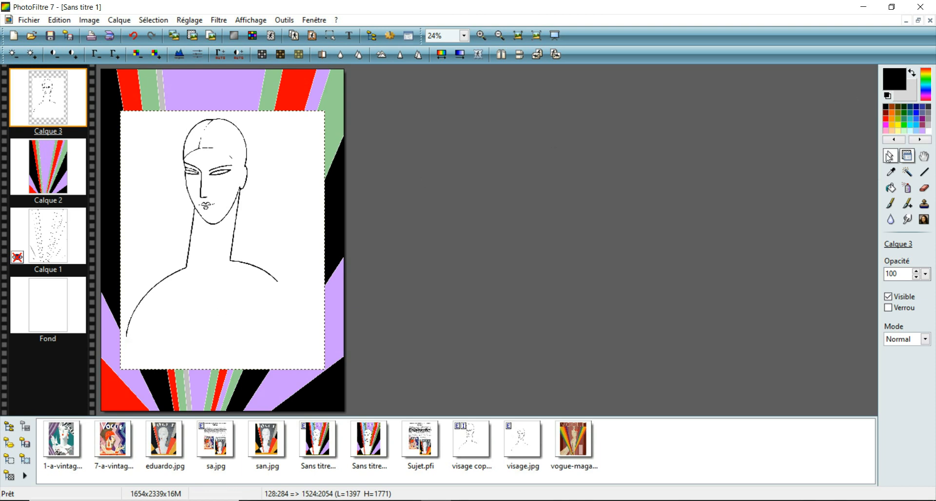
- Delete the white margins beside the shoulder and below the bust with rectangular selections of about 399 × 1840 and 1184 × 307 pixels
left_click(891, 156)
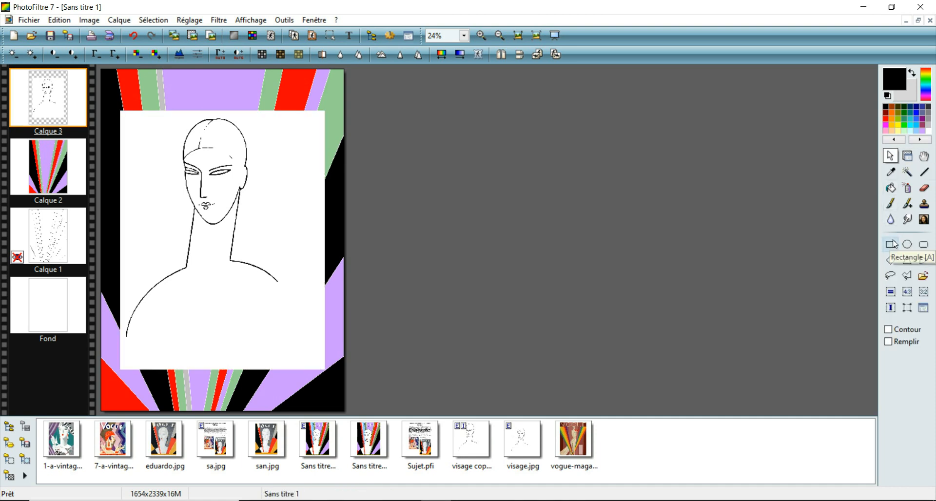
left_click(892, 246)
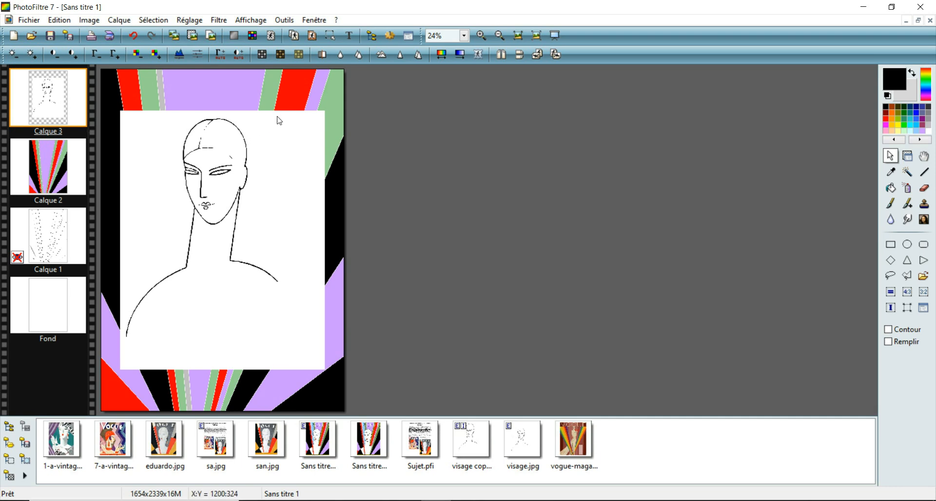
left_click_drag(278, 113, 335, 376)
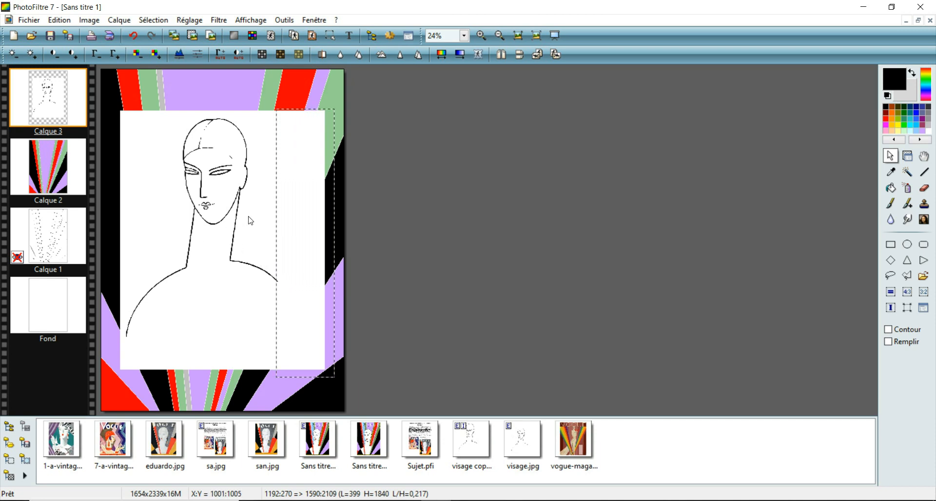
key("Delete")
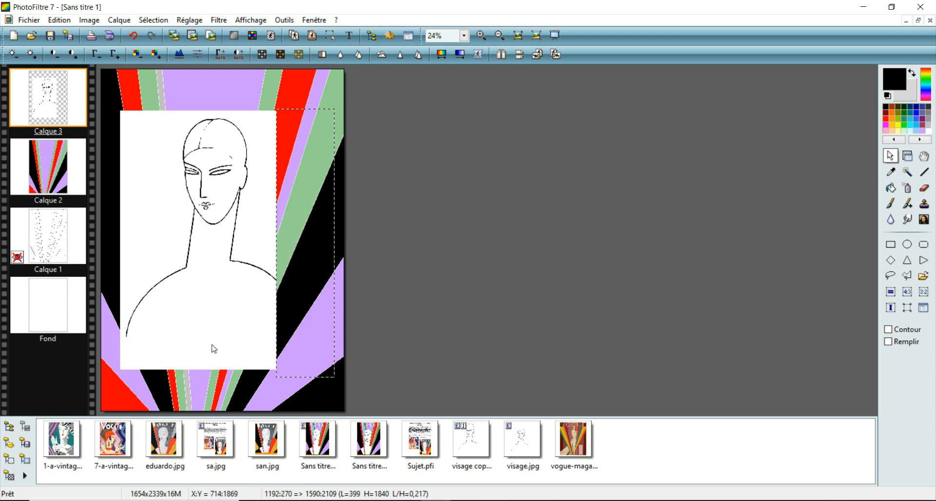
left_click_drag(112, 334, 286, 379)
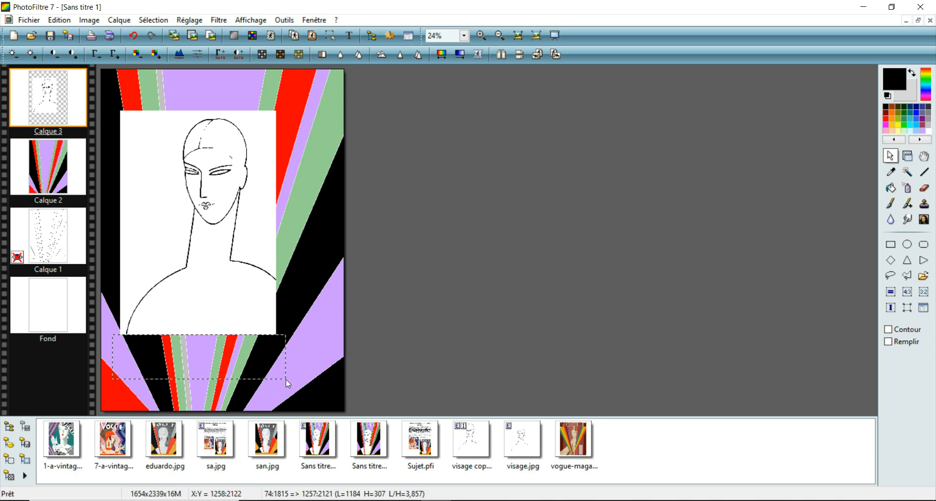
key("ctrl+d")
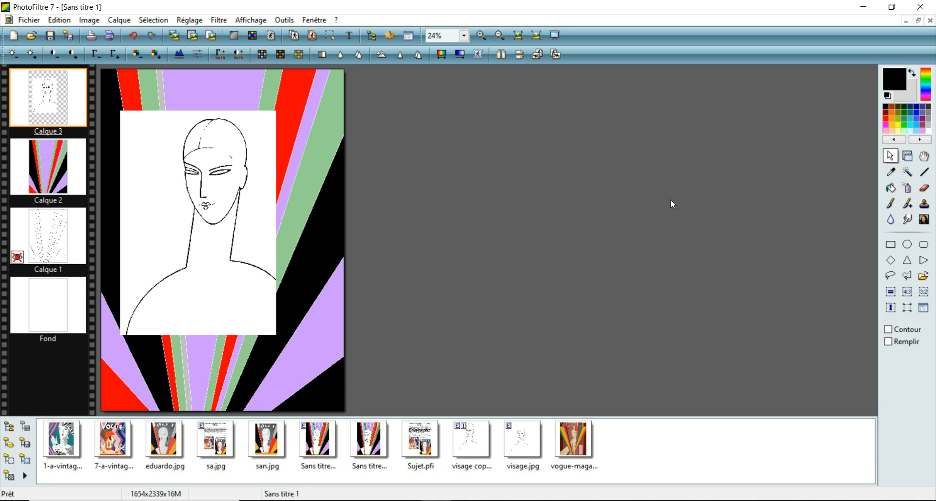
- Set the magic wand tolerance to 50, select the white background around the figure on Calque 3, and delete it
left_click(907, 173)
double_click(899, 256)
type("50")
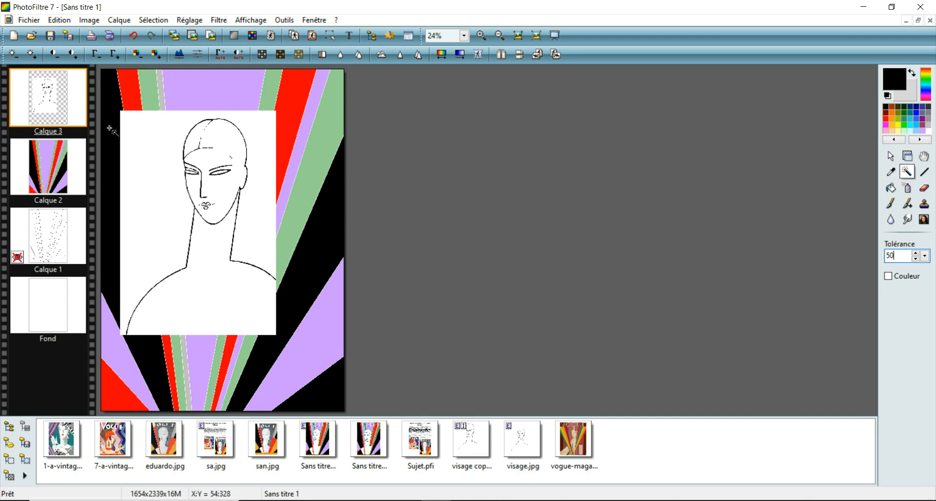
left_click(261, 127)
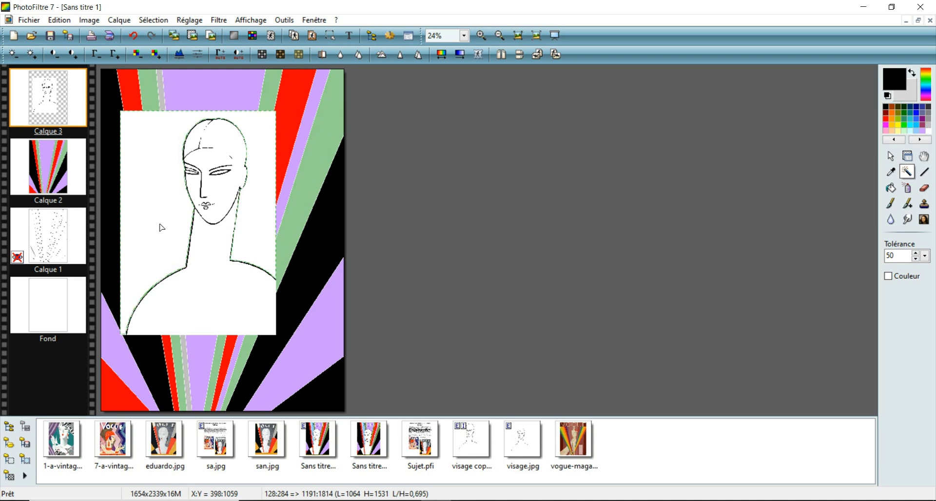
key("Delete")
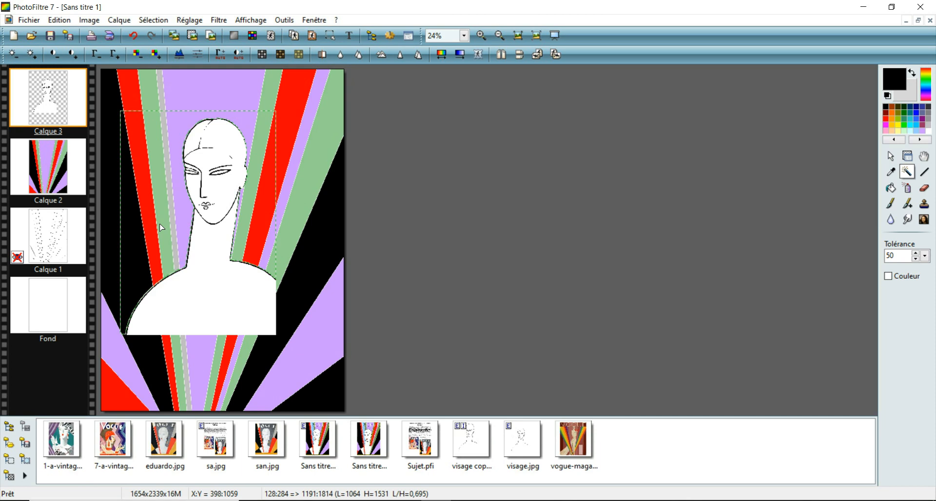
- Clear the selection, then enlarge Calque 3 to about 1833 × 2324 pixels and position the bust against the poster's lower edge
key("ctrl+d")
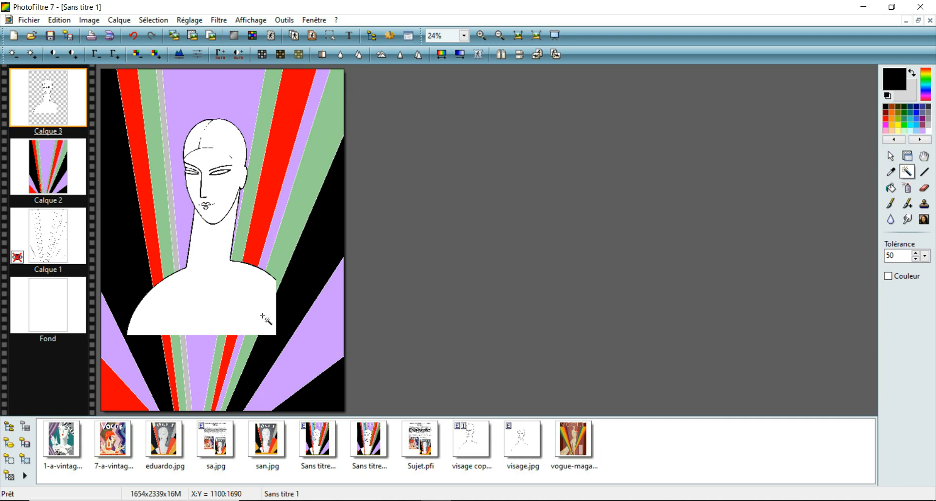
right_click(50, 91)
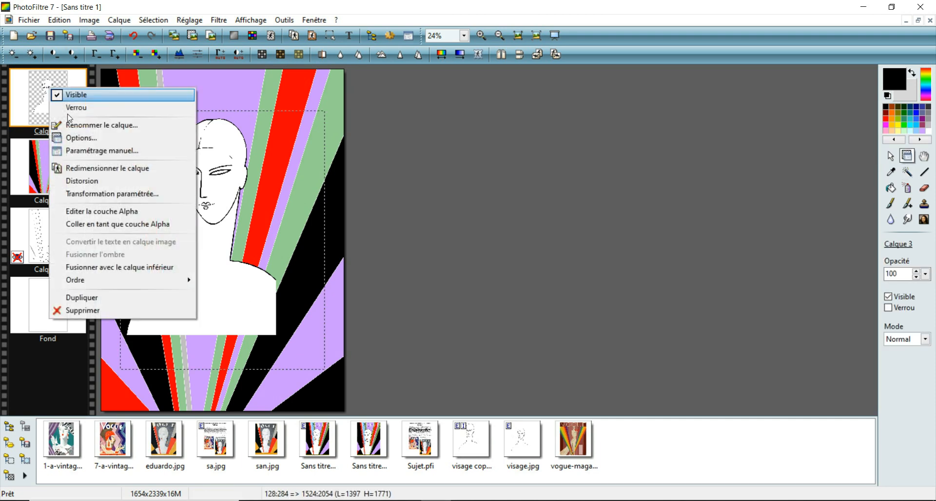
left_click(102, 168)
left_click_drag(234, 252, 207, 329)
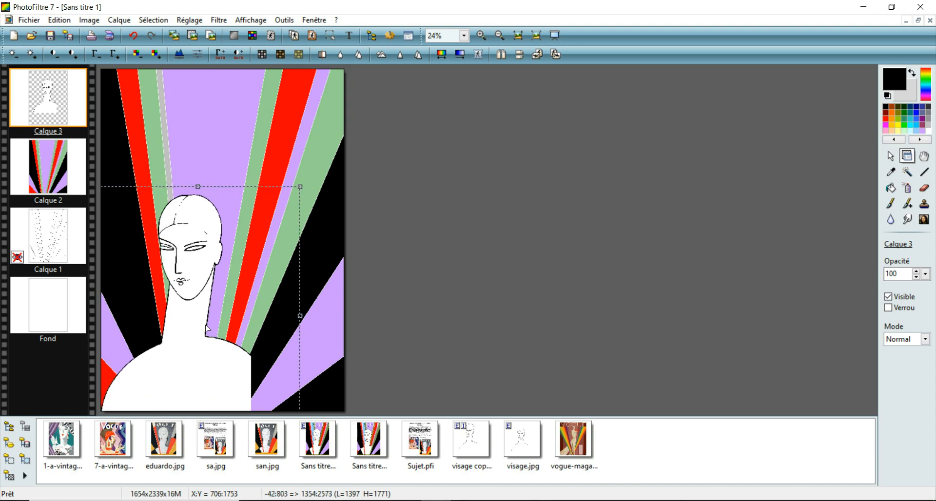
left_click_drag(301, 187, 344, 129)
left_click_drag(360, 121, 359, 119)
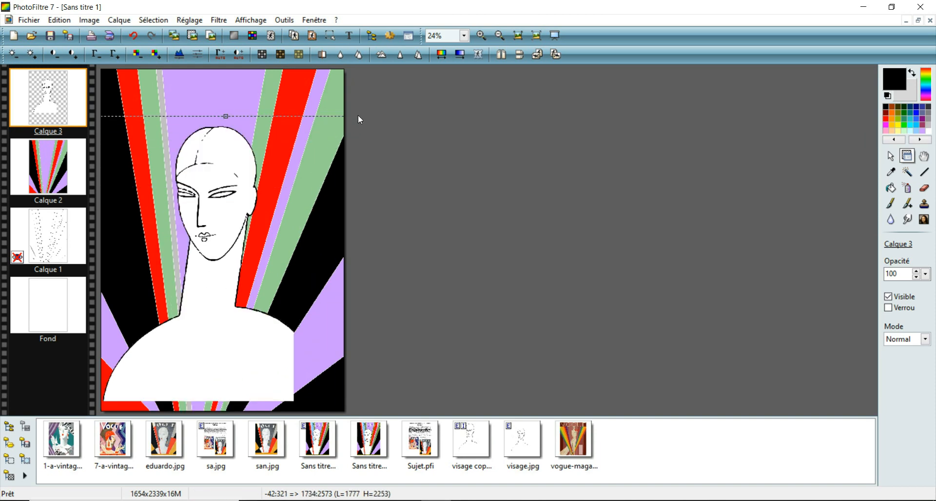
left_click_drag(219, 231, 217, 242)
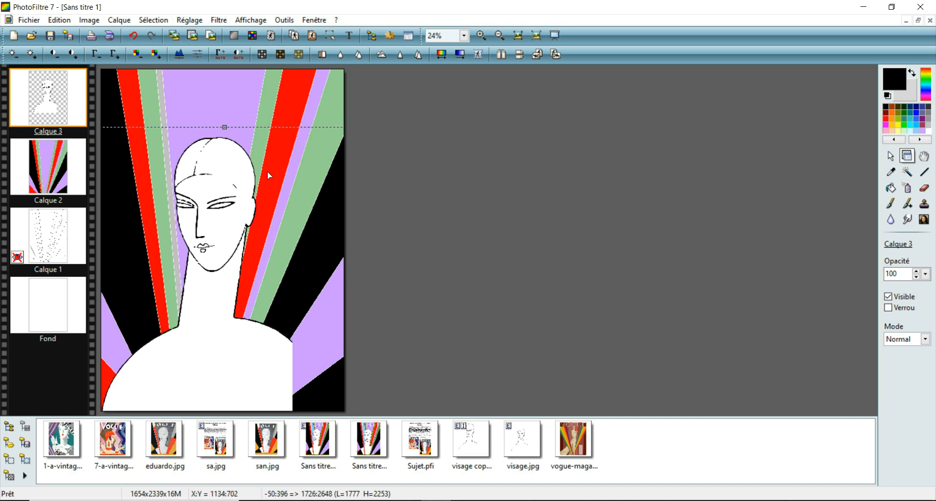
left_click_drag(228, 127, 231, 118)
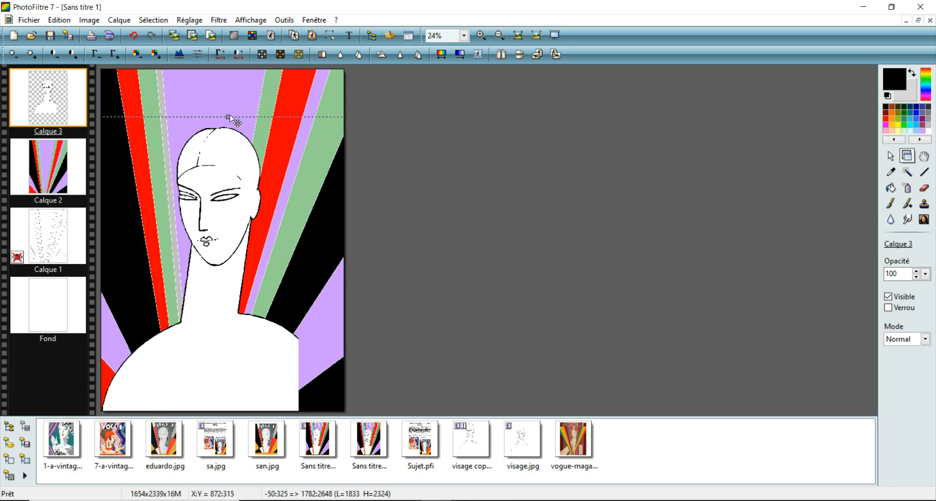
double_click(248, 181)
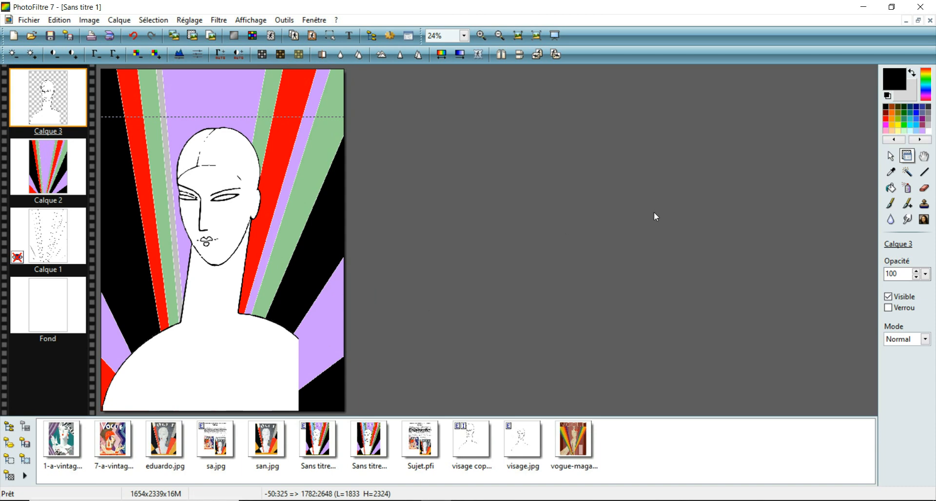
- Delete the part of the white shoulder beyond the diagonal purple ray using a polygonal selection about 669 × 1010 pixels, and clear the selection
left_click(891, 156)
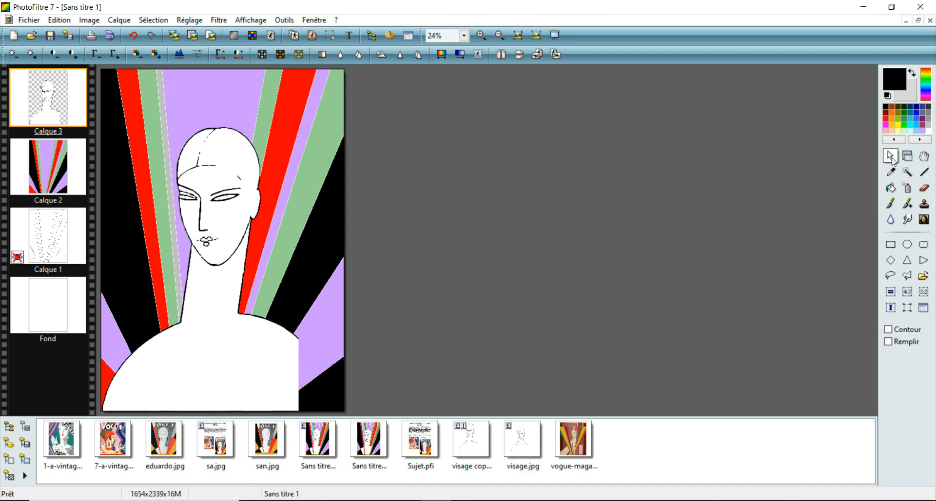
left_click(909, 278)
left_click(340, 264)
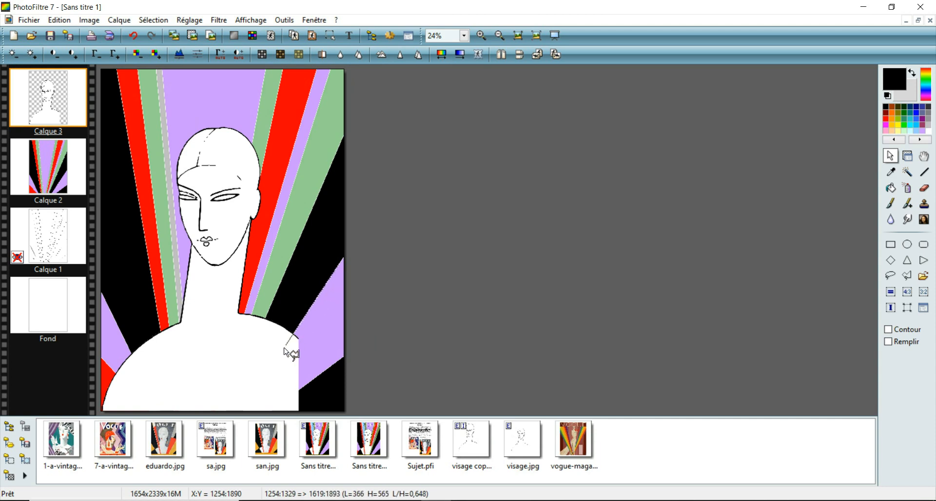
left_click(242, 413)
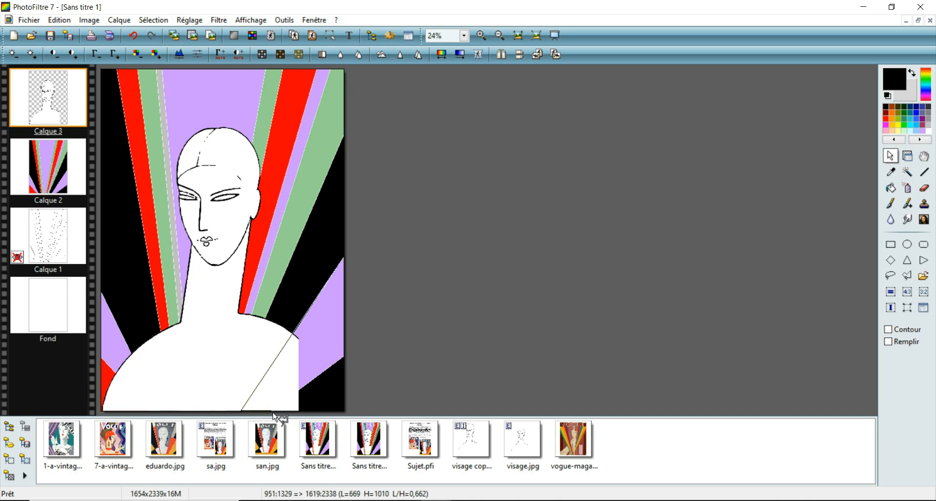
left_click(321, 413)
double_click(338, 265)
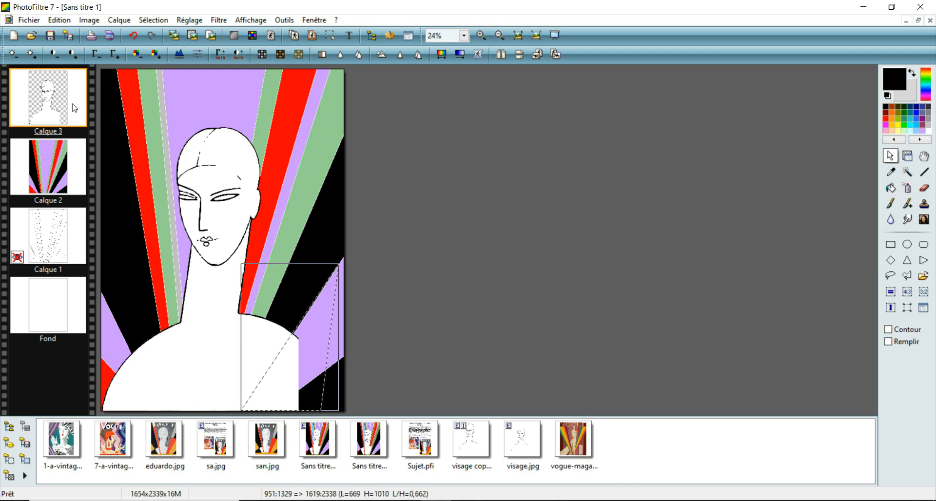
key("Delete")
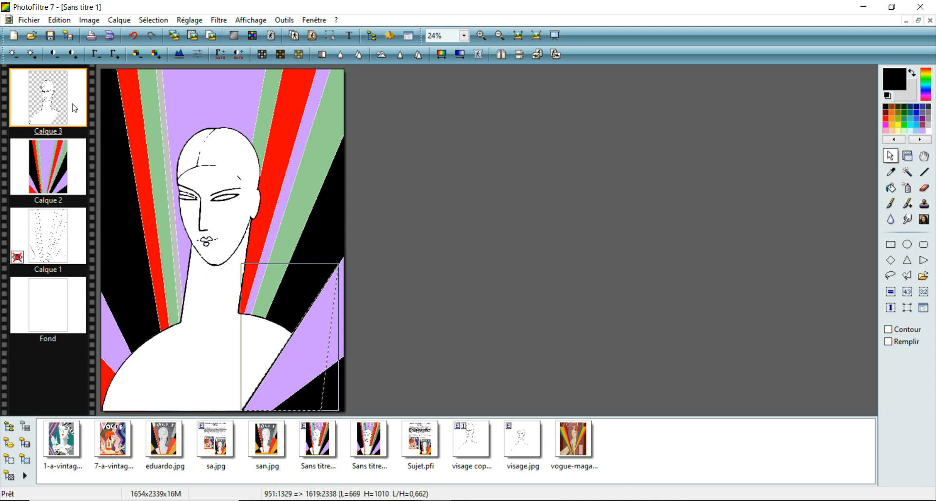
key("ctrl+d")
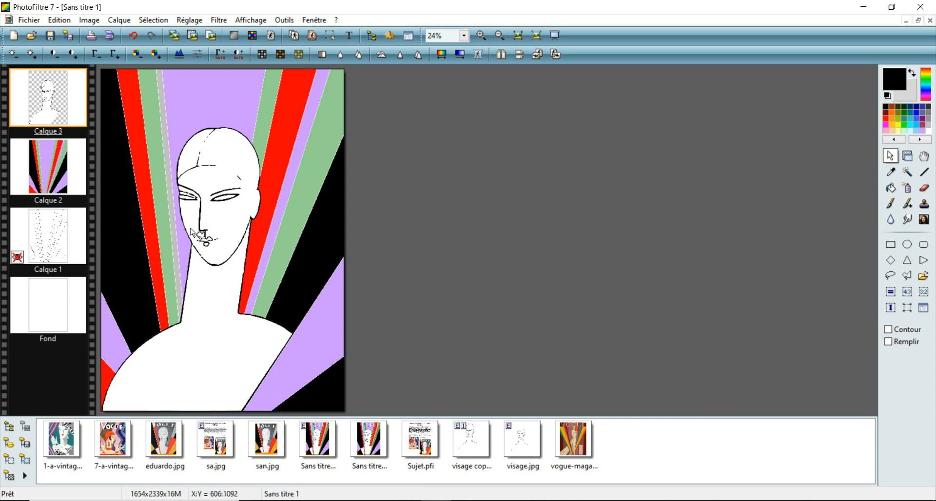